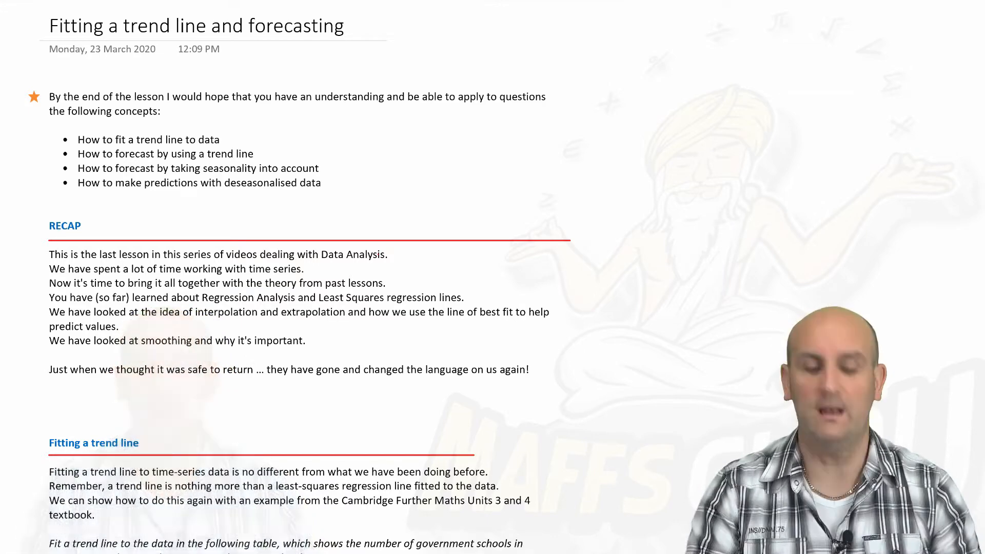
scroll(308, 277, "down", 1)
scroll(308, 277, "down", 2)
scroll(308, 277, "down", 1)
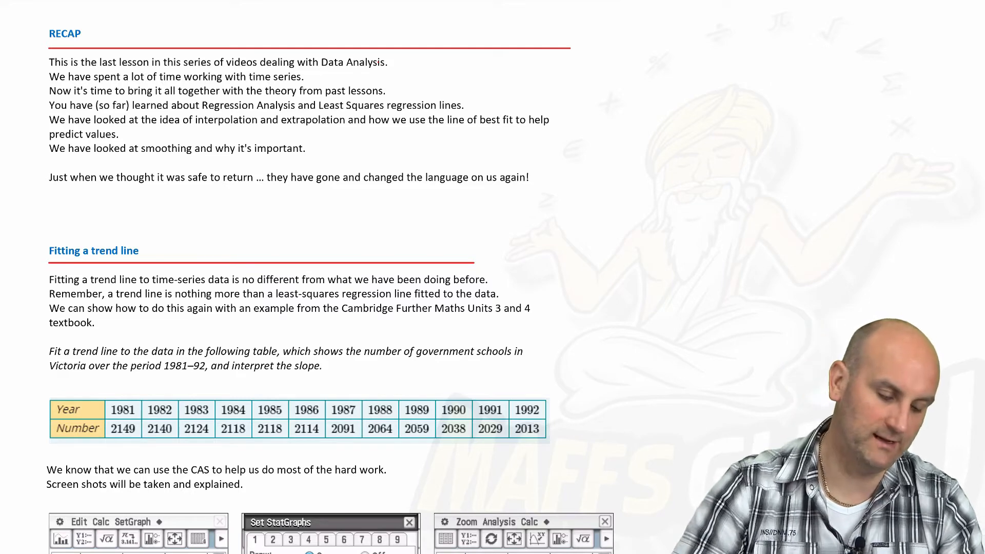
scroll(308, 308, "down", 5)
scroll(308, 308, "down", 1)
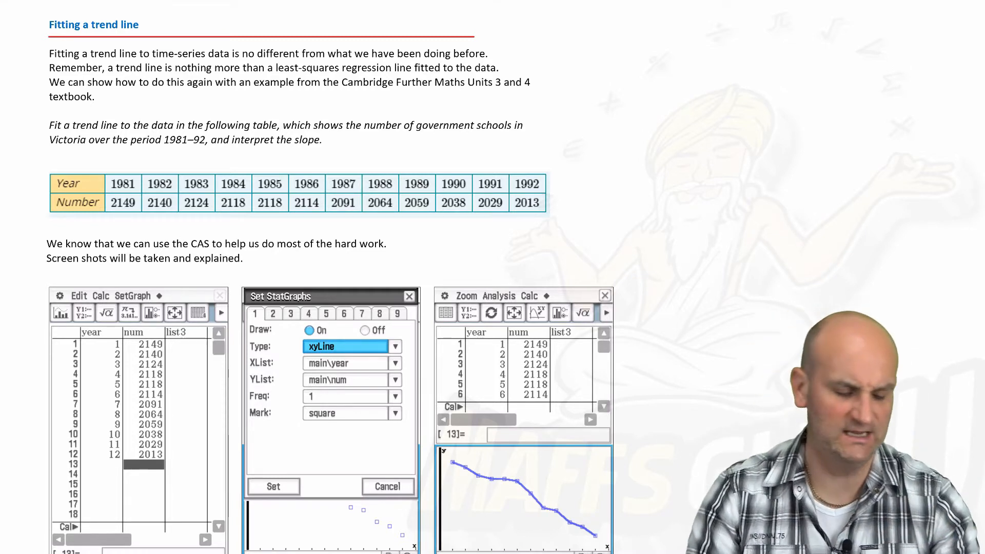
- Highlight the Year row and the Number row of the schools table in yellow
left_click_drag(54, 182, 542, 185)
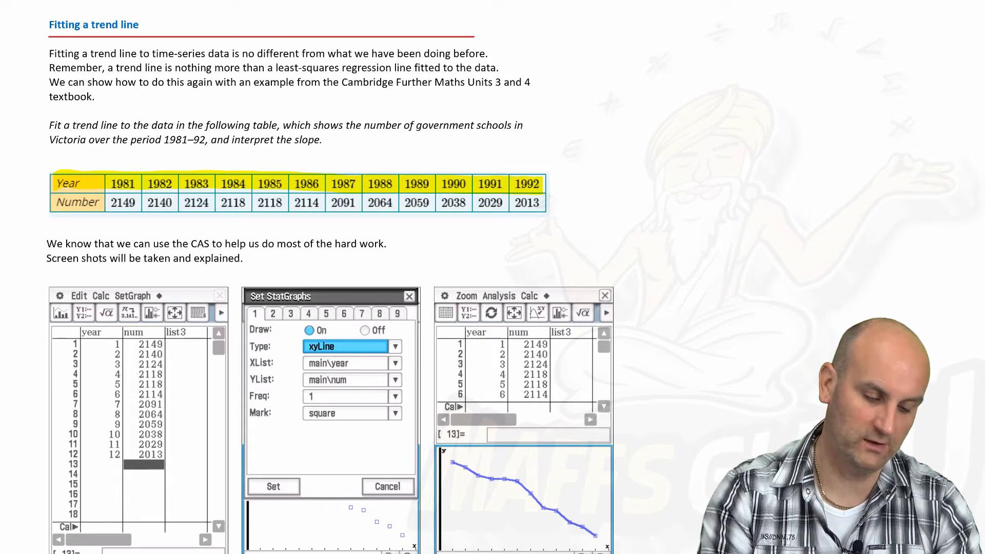
left_click_drag(112, 203, 539, 205)
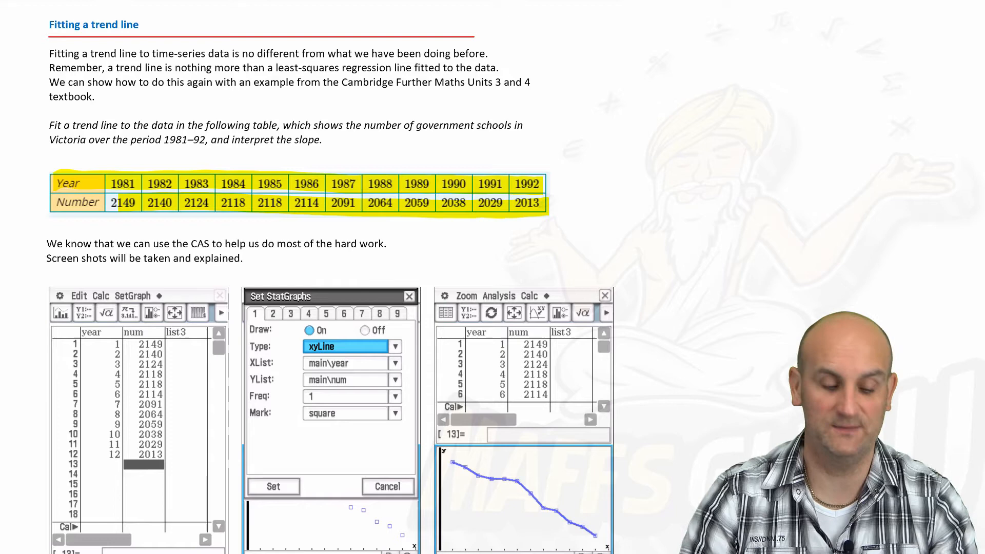
scroll(331, 308, "down", 3)
scroll(331, 308, "down", 2)
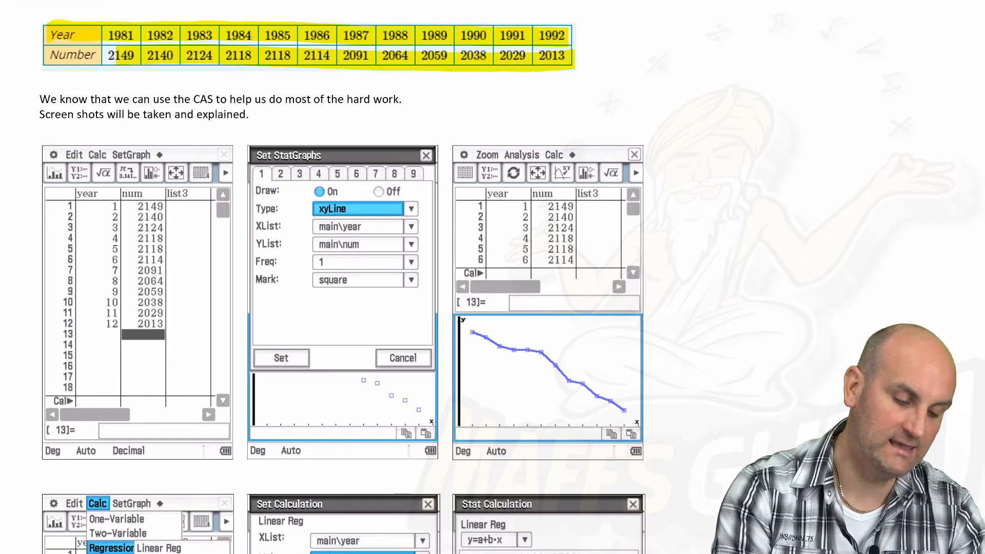
- Write the year numbers 1, 3, 4 and 12 in red above 1981, 1983, 1984 and 1992
left_click_drag(121, 16, 118, 23)
mouse_move(202, 15)
left_mouse_down()
mouse_move(198, 24)
mouse_move(245, 23)
left_mouse_up()
mouse_move(542, 16)
left_mouse_down()
mouse_move(542, 24)
mouse_move(556, 24)
left_mouse_up()
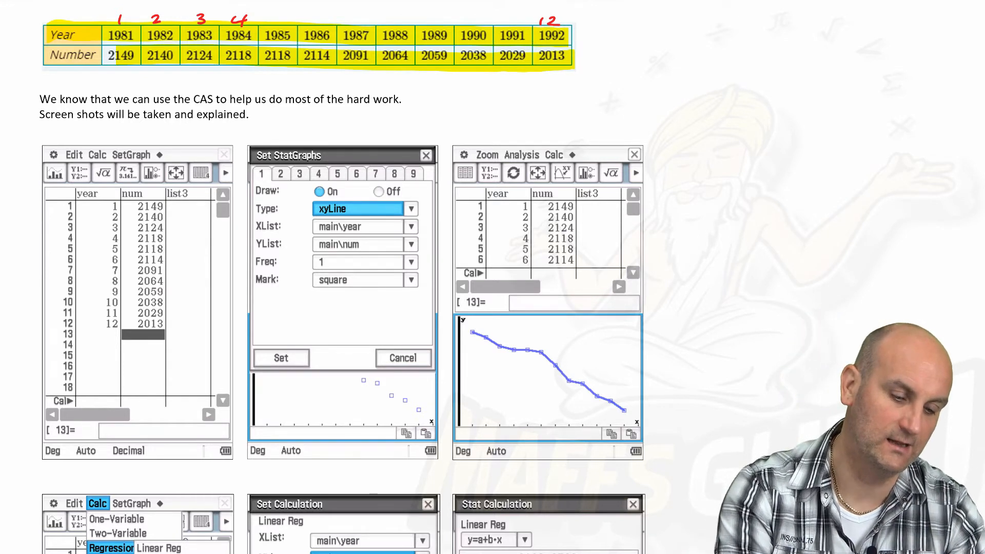
- Highlight the year/num list headings, the xyLine, XList year and YList num settings, and the plotted line
left_click_drag(76, 193, 154, 194)
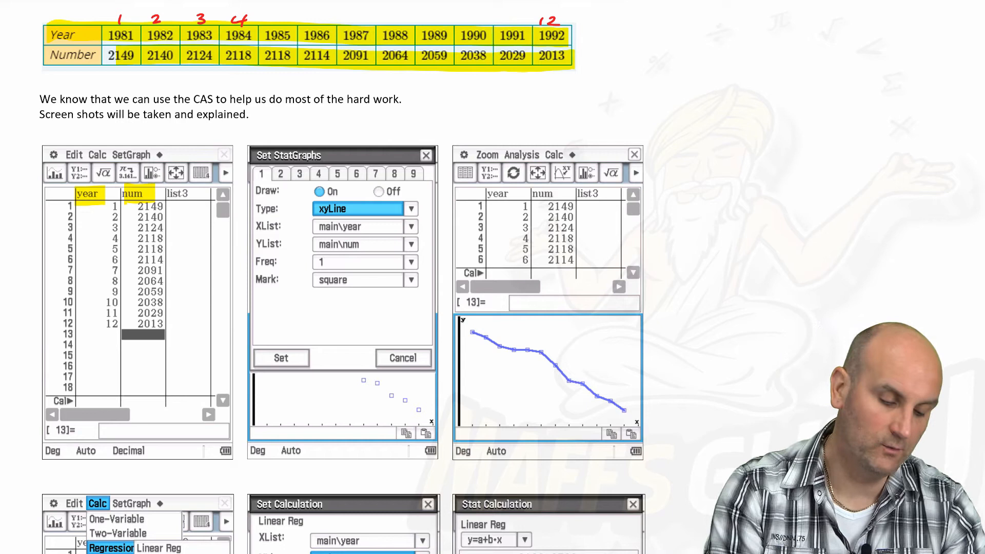
left_click_drag(159, 158, 151, 185)
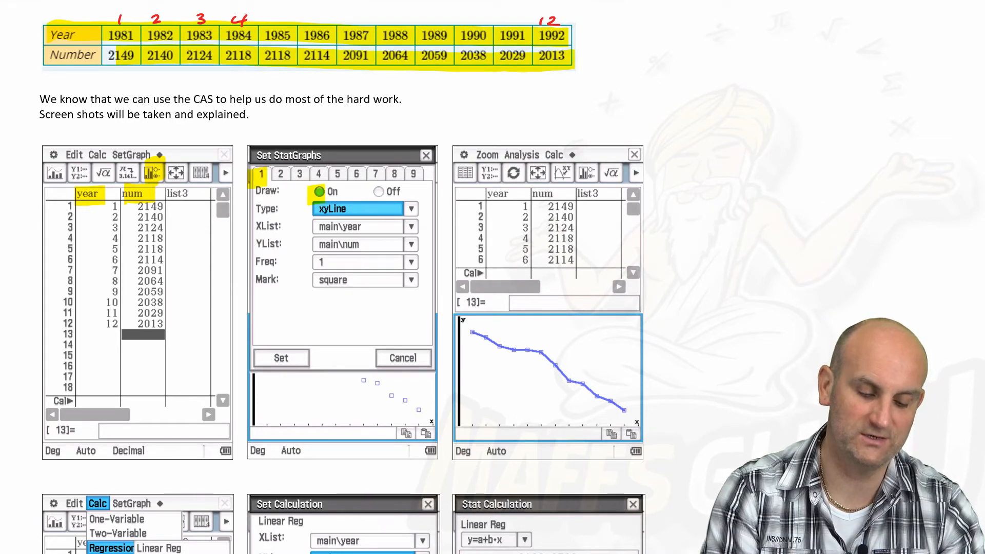
left_click_drag(316, 208, 400, 208)
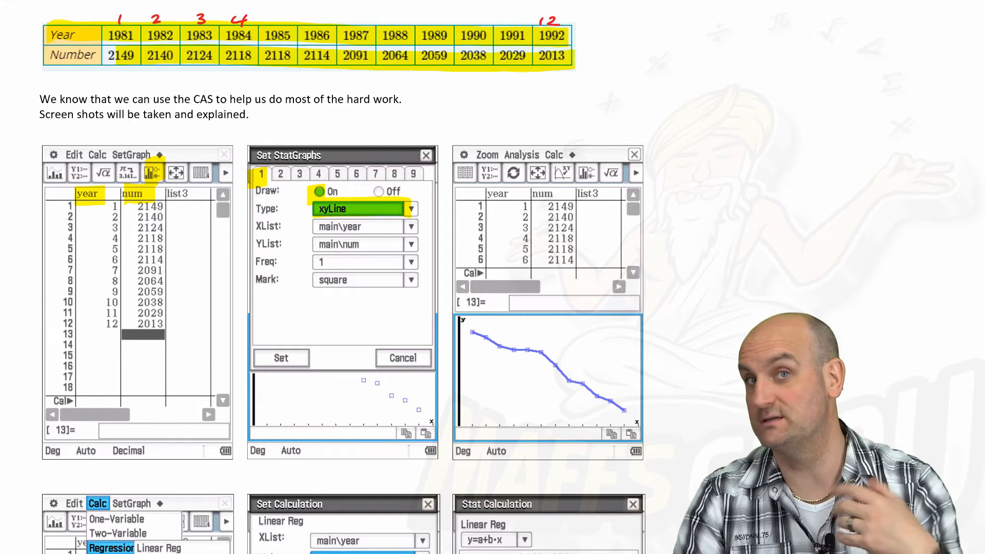
left_click_drag(316, 226, 401, 227)
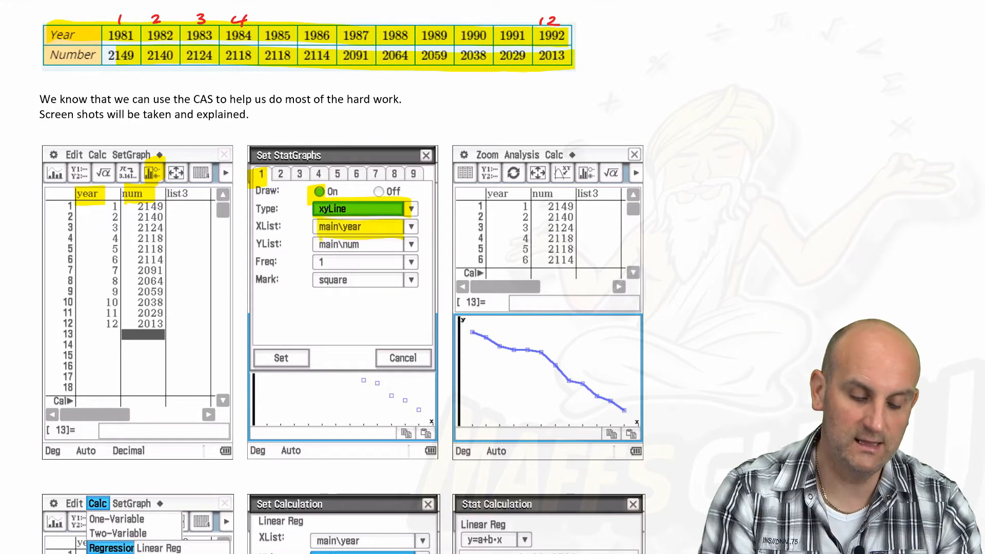
left_click_drag(308, 244, 396, 244)
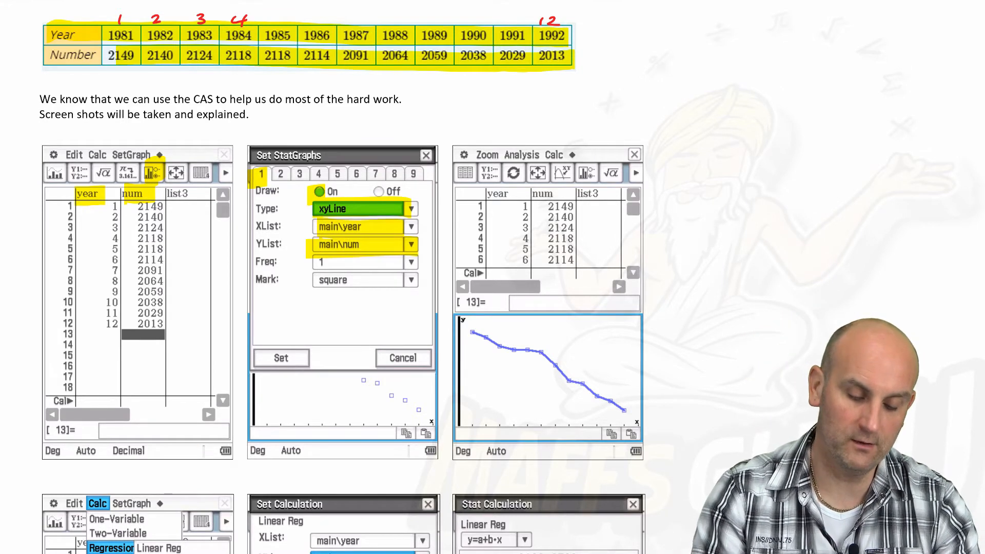
left_click_drag(467, 331, 603, 388)
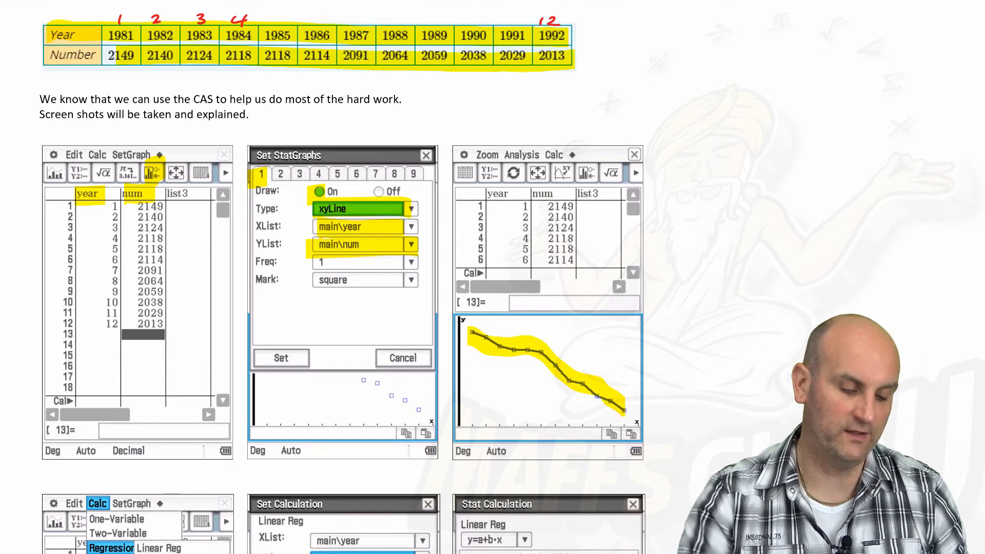
scroll(346, 276, "up", 3)
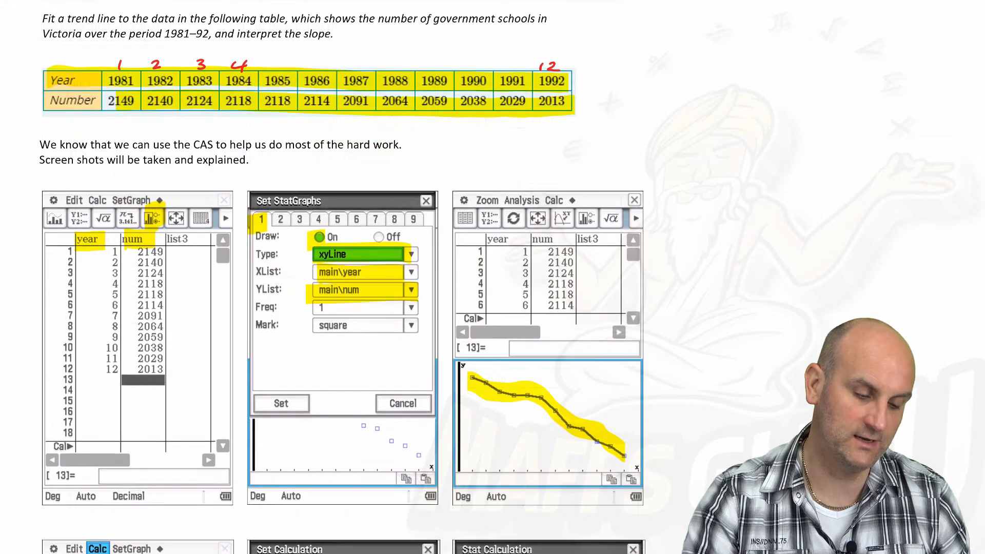
scroll(346, 277, "down", 3)
scroll(346, 277, "down", 5)
scroll(346, 277, "down", 1)
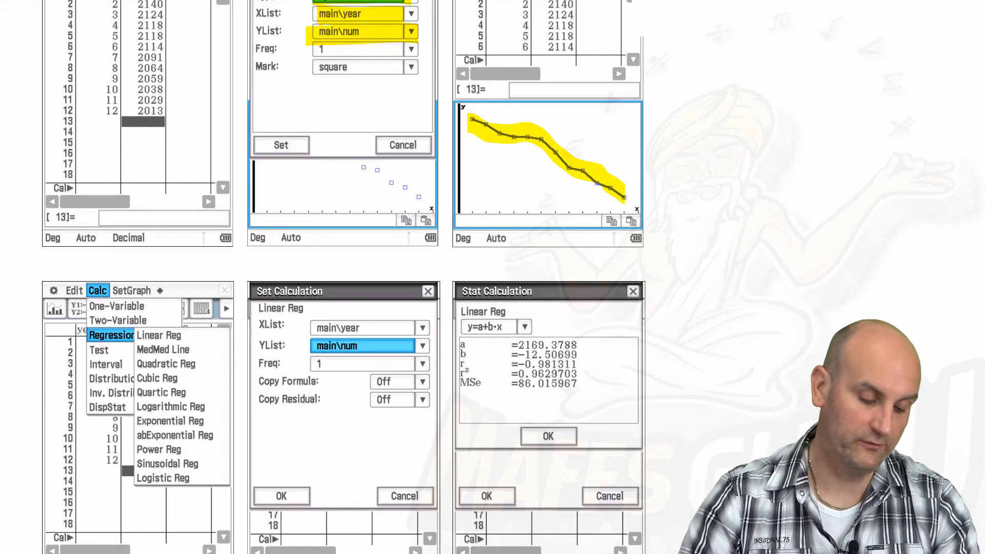
scroll(346, 277, "down", 3)
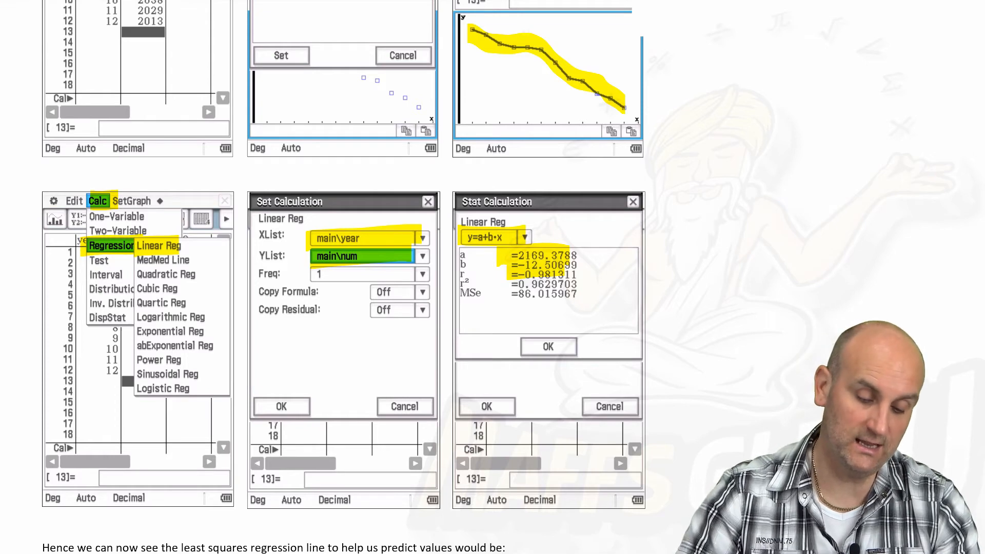
scroll(347, 277, "down", 3)
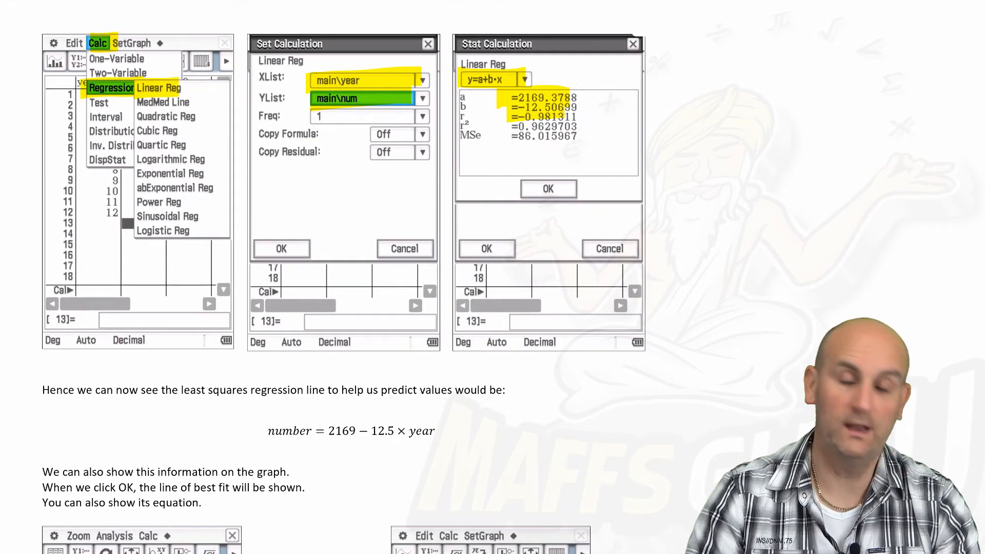